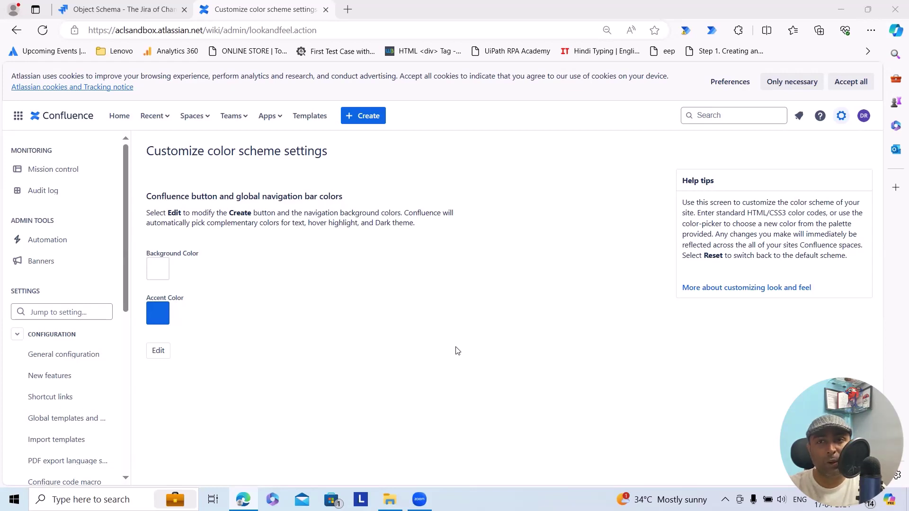
Open Mission control from the settings gear and expand the Look and Feel sidebar group
click(844, 119)
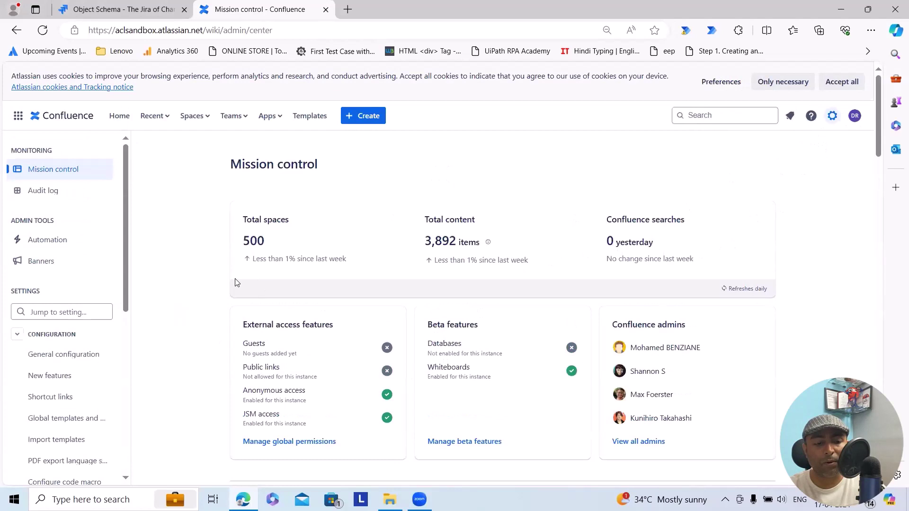
scroll(71, 263, down, 3)
scroll(81, 438, down, 2)
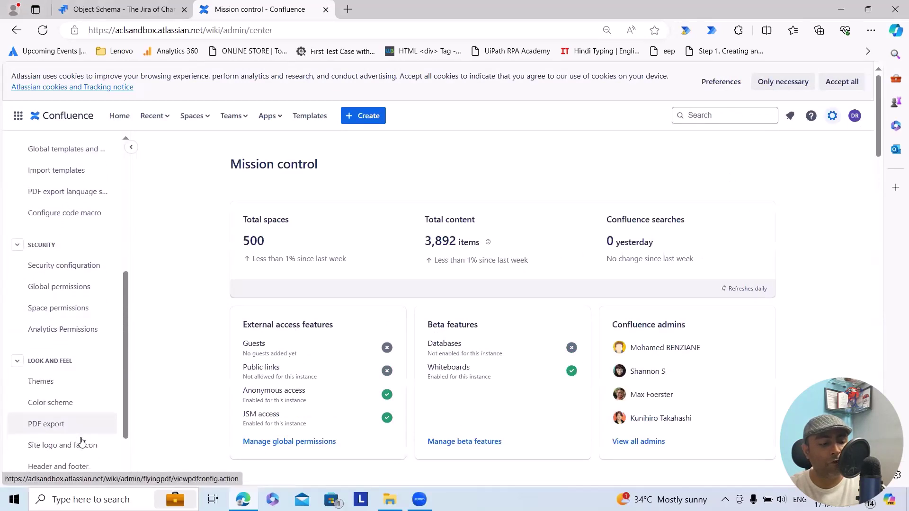
scroll(82, 440, down, 1)
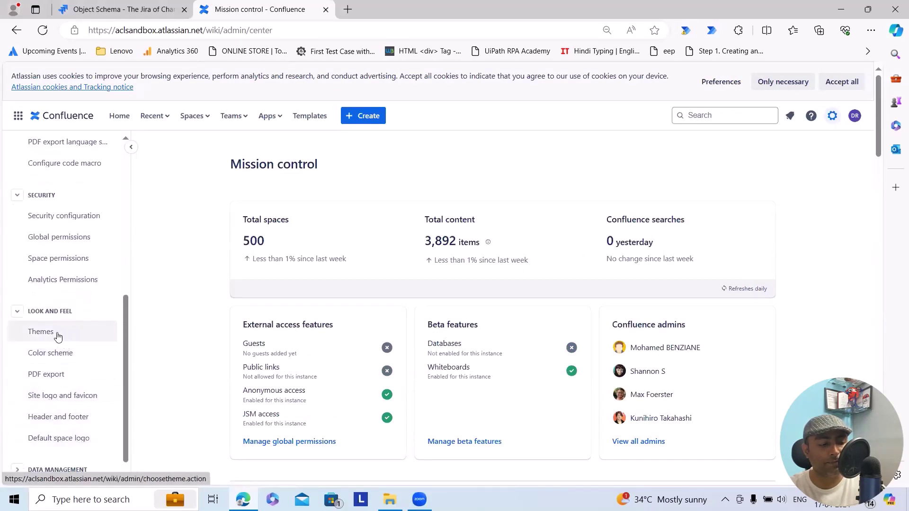
click(63, 313)
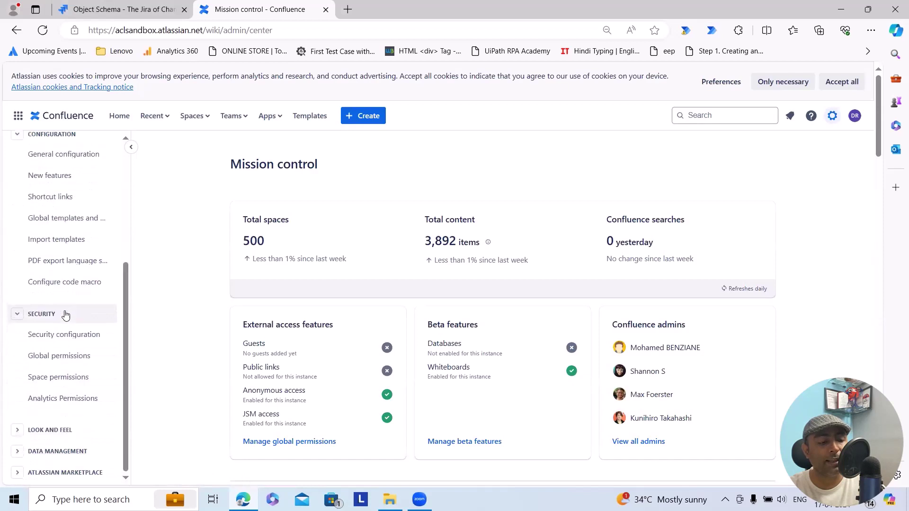
click(69, 339)
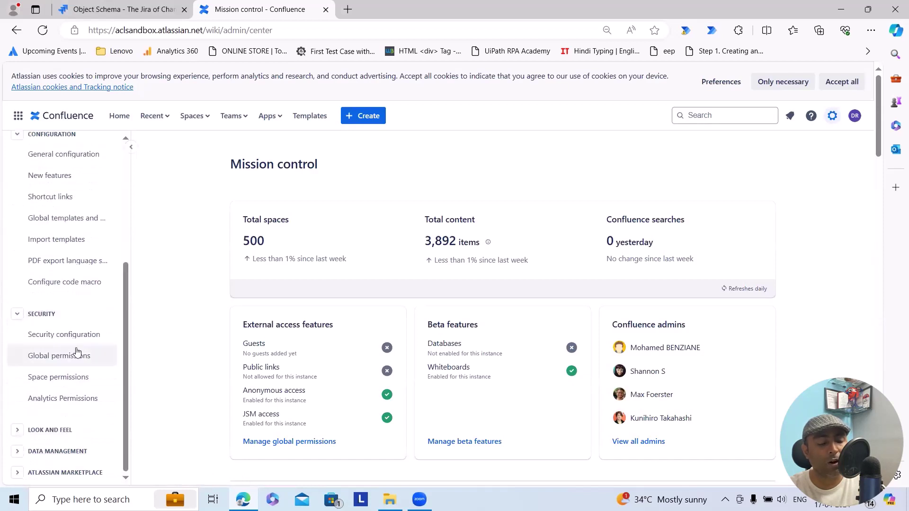
click(54, 431)
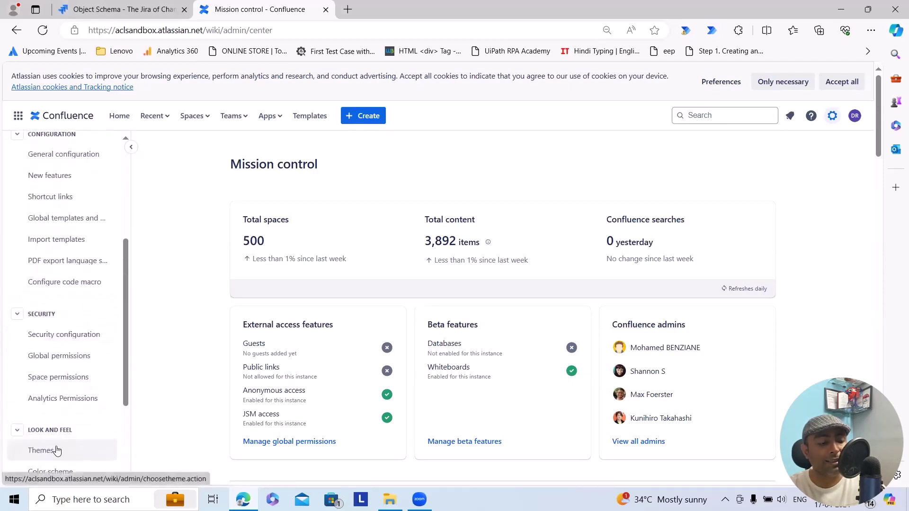
Confirm Default Theme as the current site theme on the Site Theme page
click(57, 450)
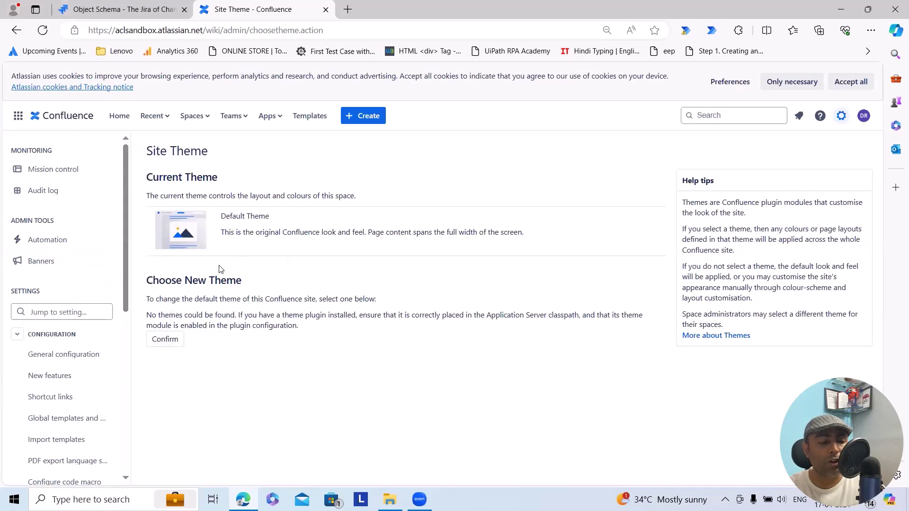
click(167, 347)
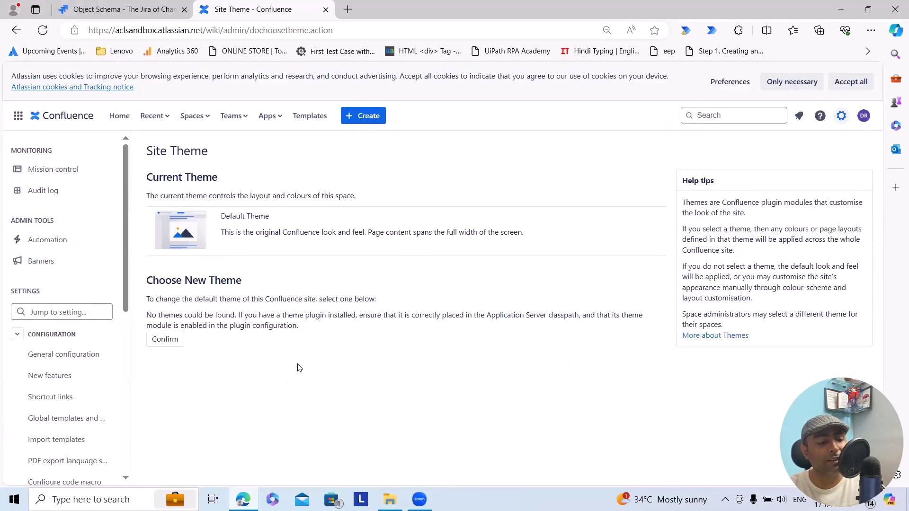
scroll(107, 397, down, 2)
scroll(101, 404, down, 3)
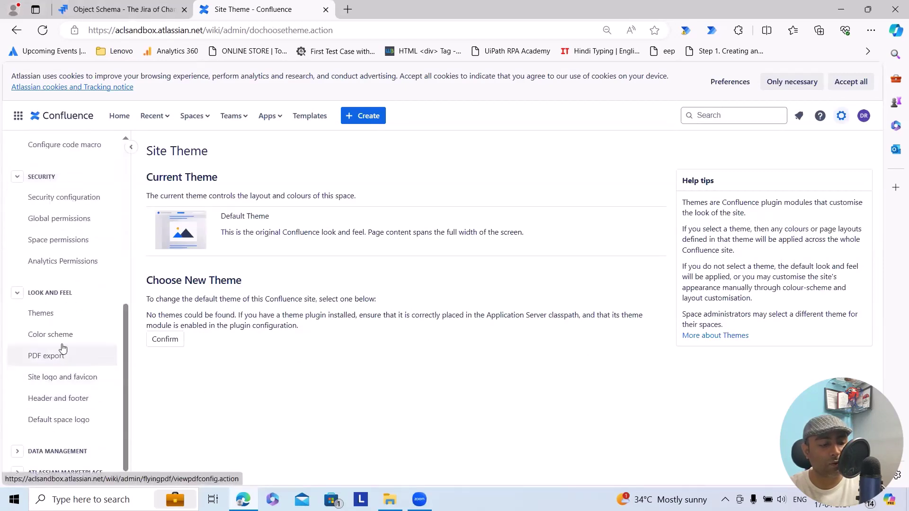
Save a color scheme with background #33CCFF and yellow accent #FFCC00
click(61, 339)
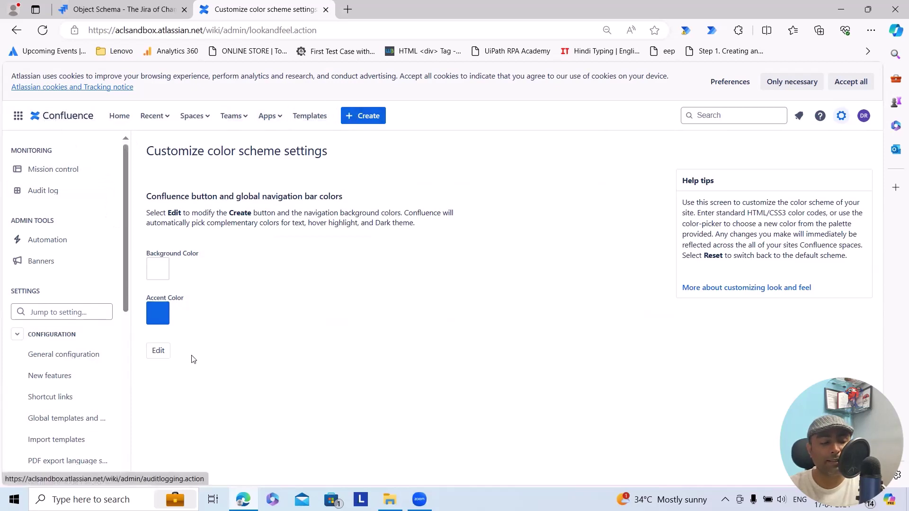
click(157, 352)
click(316, 267)
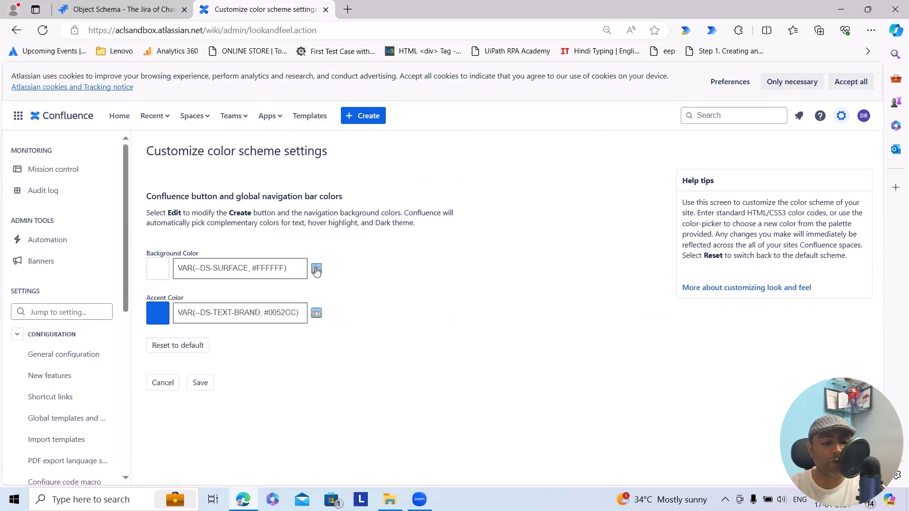
click(235, 104)
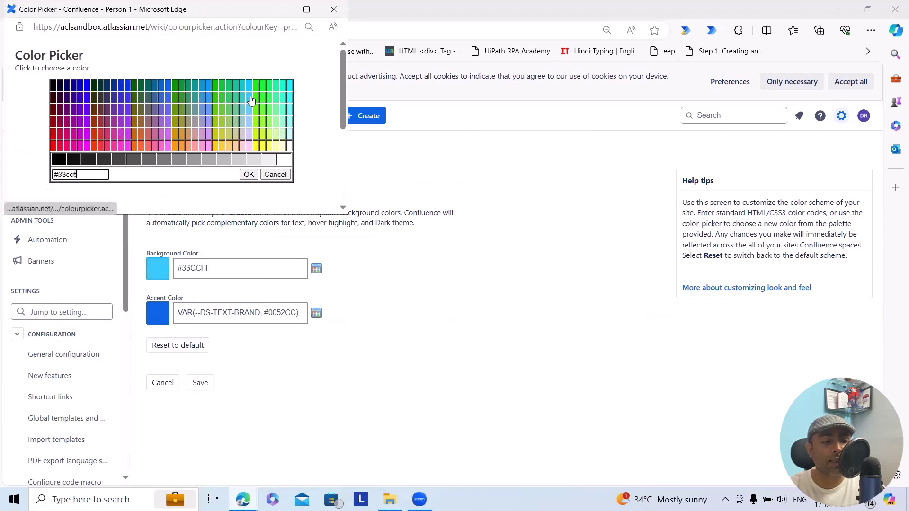
click(250, 100)
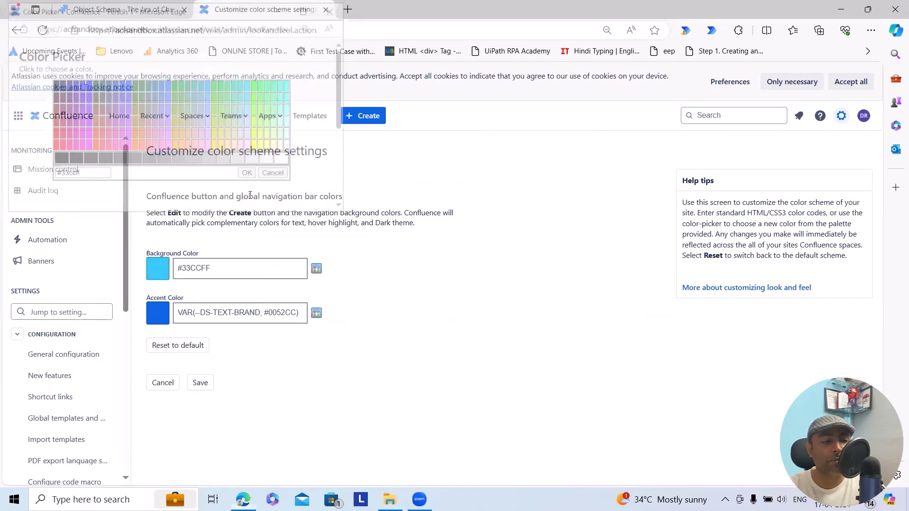
click(316, 314)
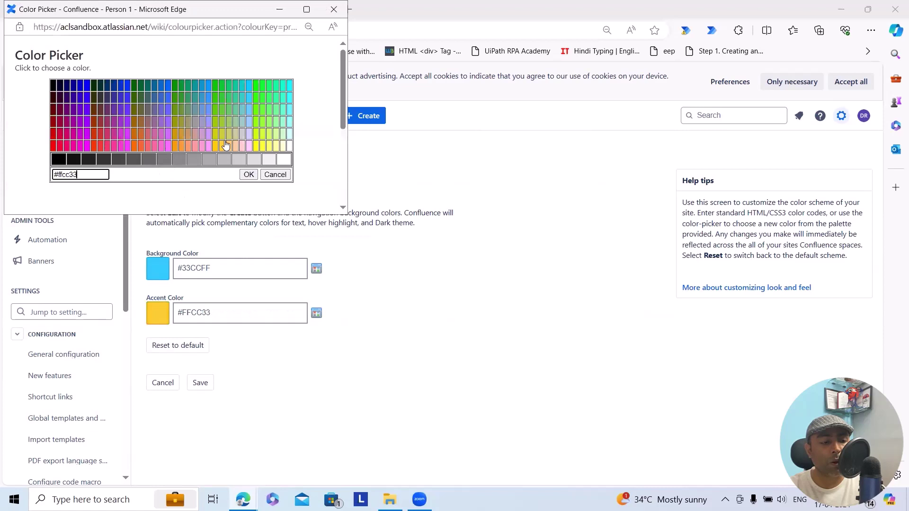
click(213, 145)
click(197, 387)
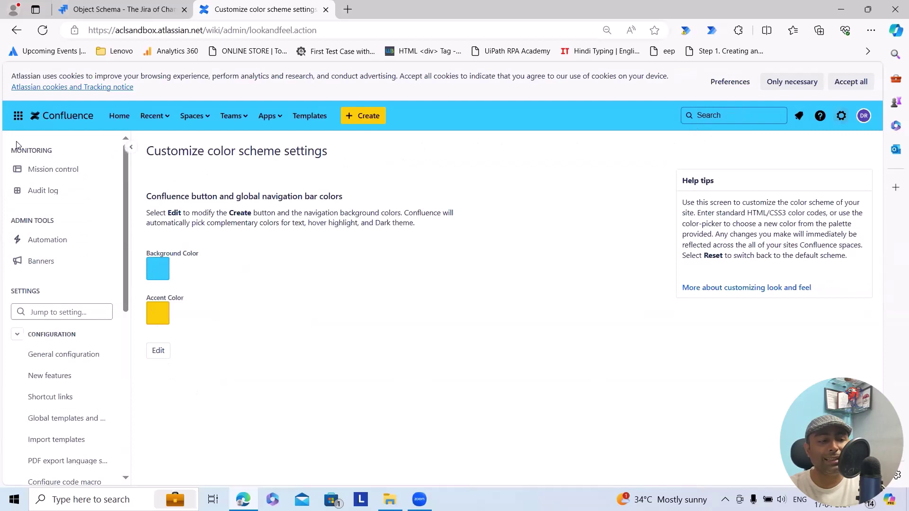
Preview the Apps menu in the new colors, then reset the color scheme to default
click(270, 117)
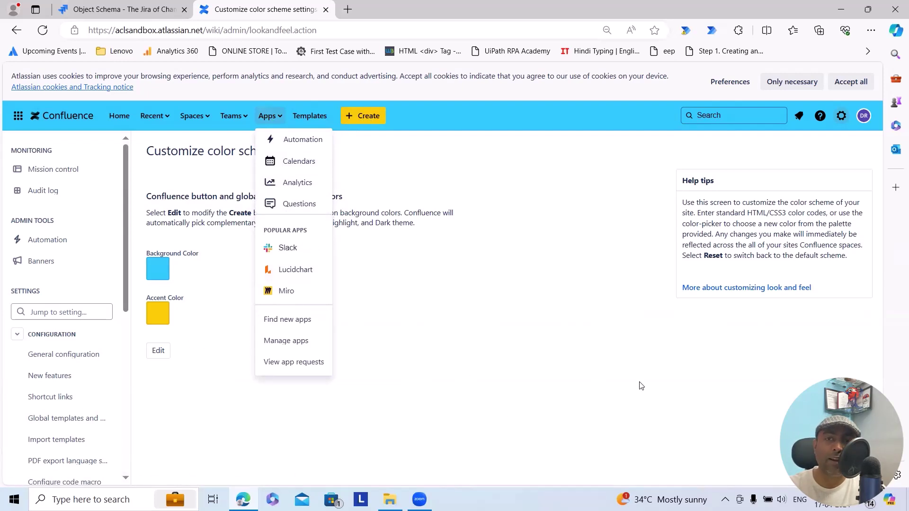
click(161, 353)
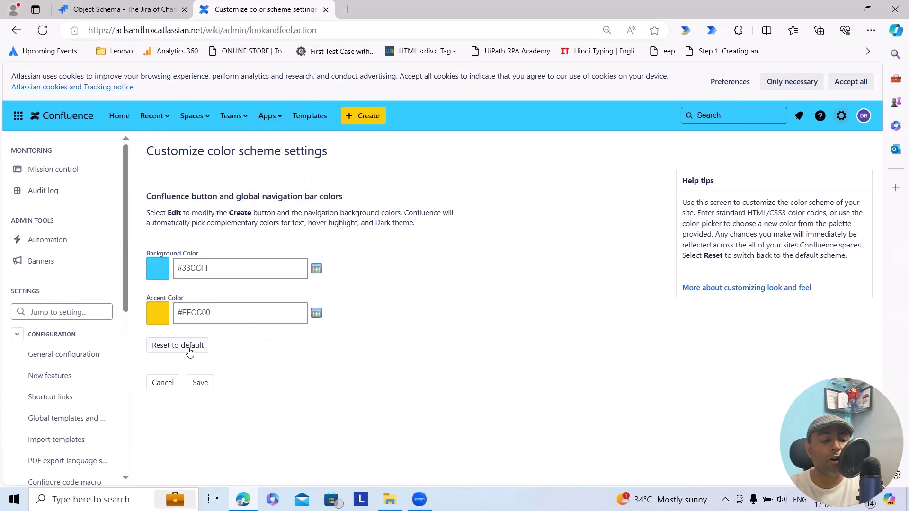
click(184, 350)
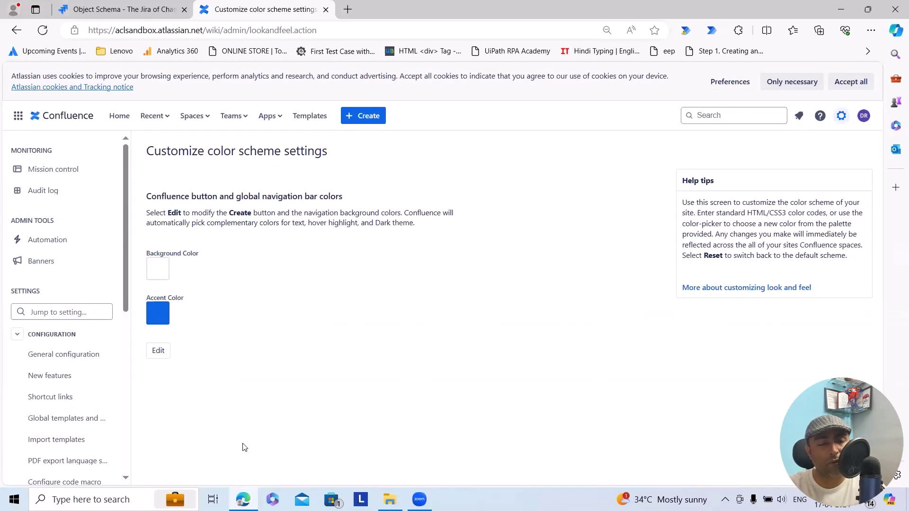
scroll(75, 351, down, 5)
Review the empty Global PDF Export settings, then go to Site logo and favicon
click(76, 355)
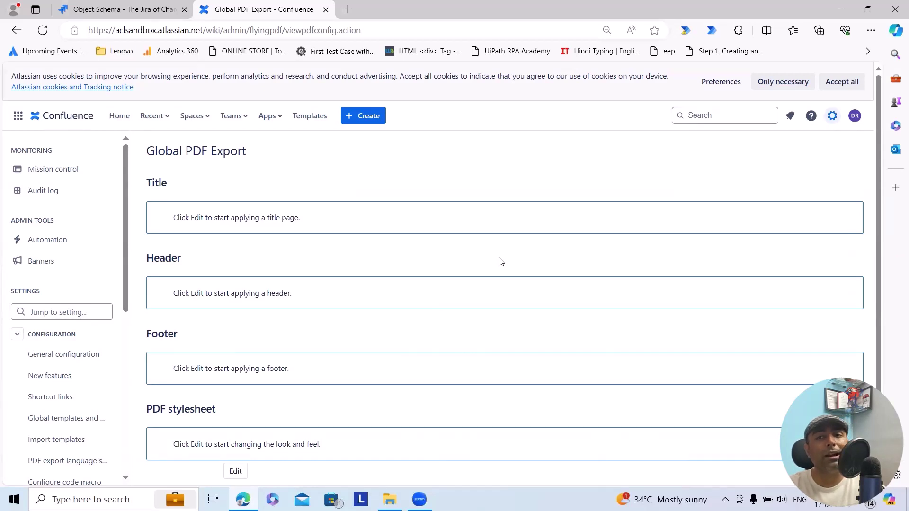
scroll(64, 319, down, 5)
click(43, 375)
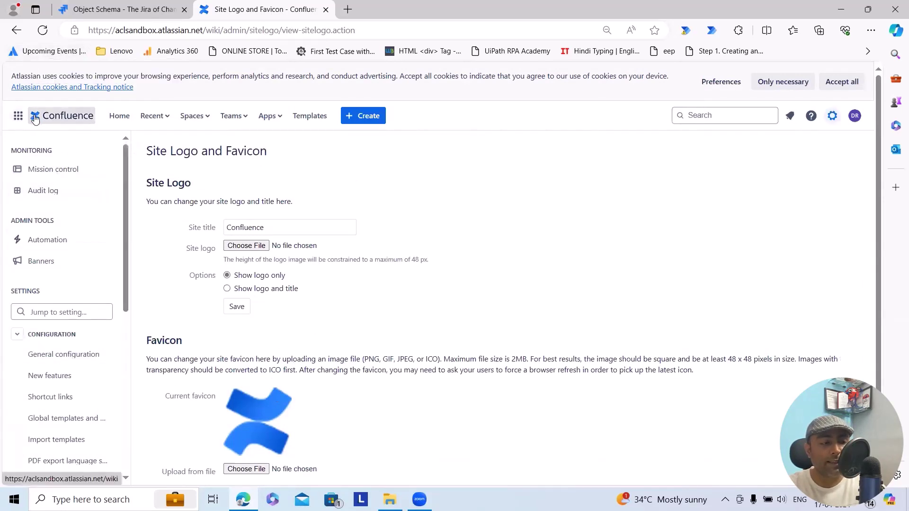
scroll(259, 334, down, 1)
scroll(260, 327, up, 1)
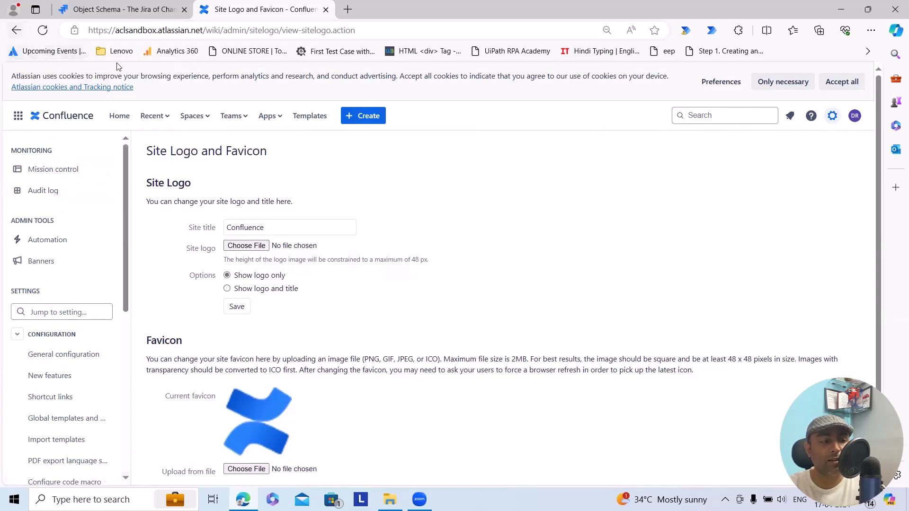
Upload and save th_6_-removebg-preview, the Automation Anywhere image, as the site logo
click(242, 245)
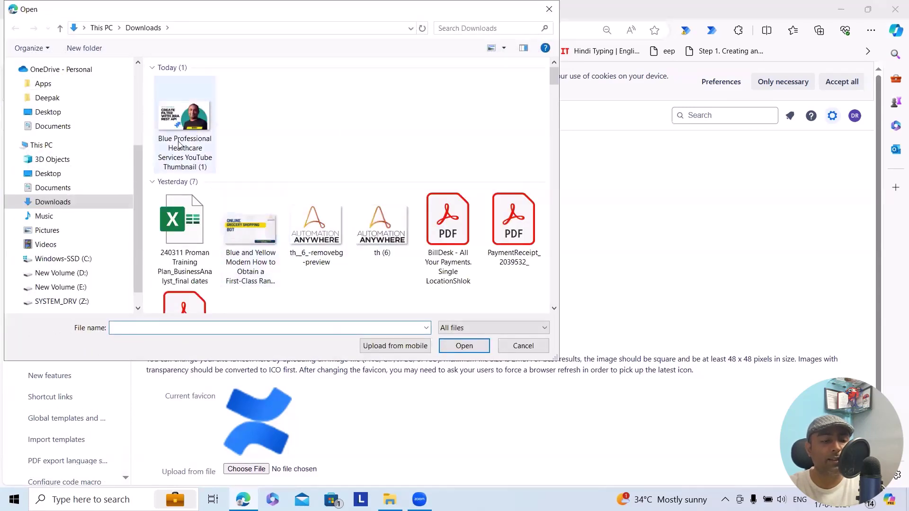
click(317, 218)
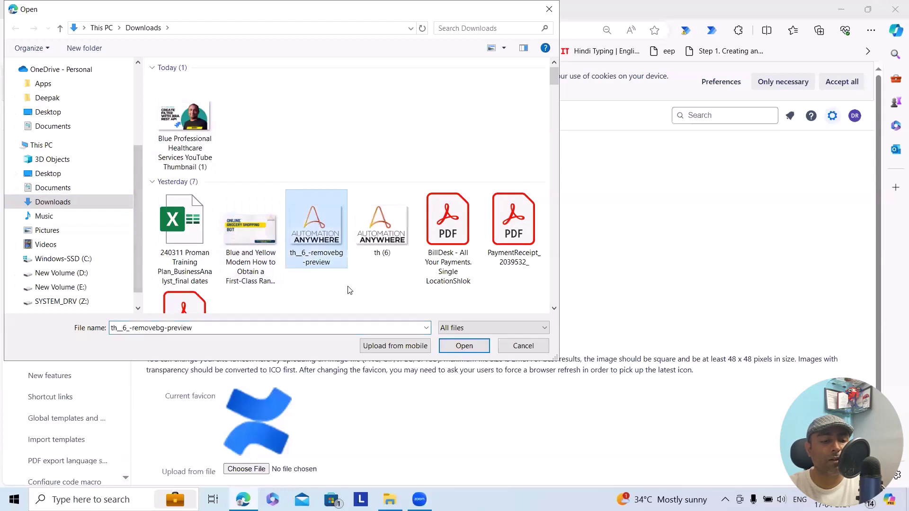
click(463, 345)
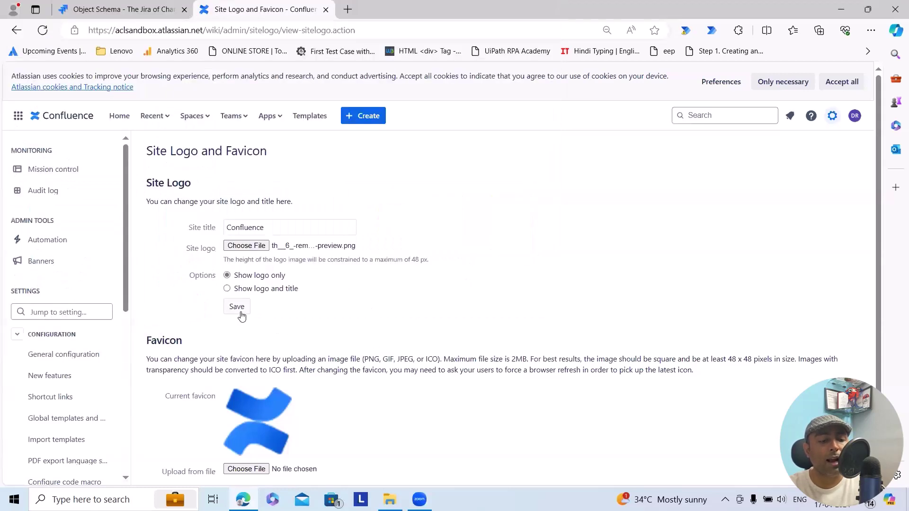
click(237, 310)
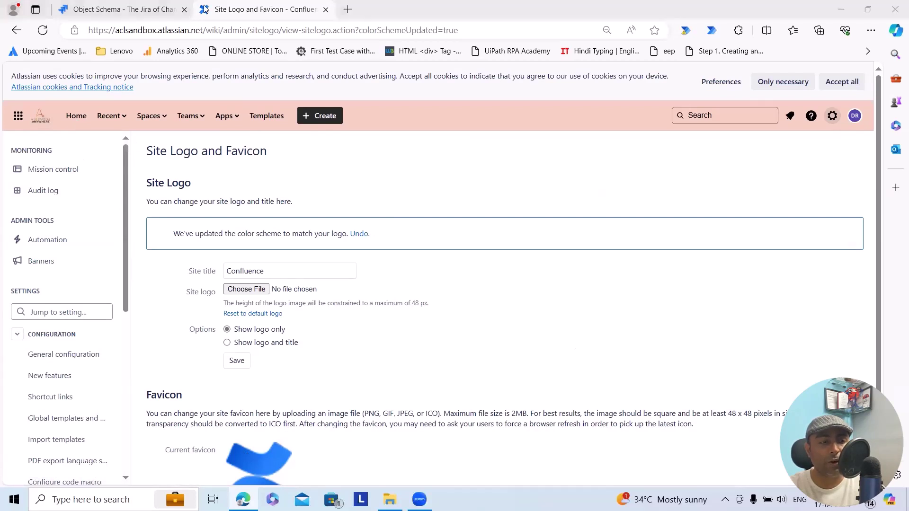
scroll(234, 343, down, 1)
Upload th (6).jpg from Downloads as the site favicon
click(254, 441)
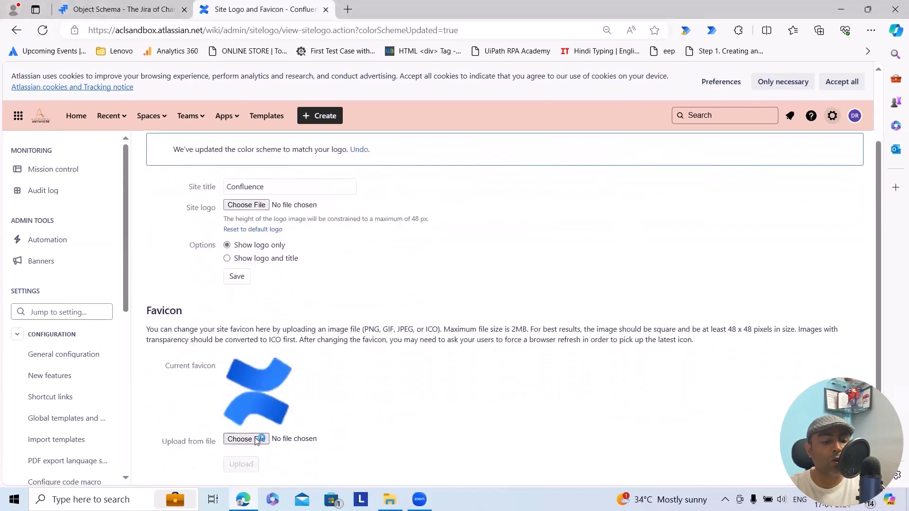
click(381, 226)
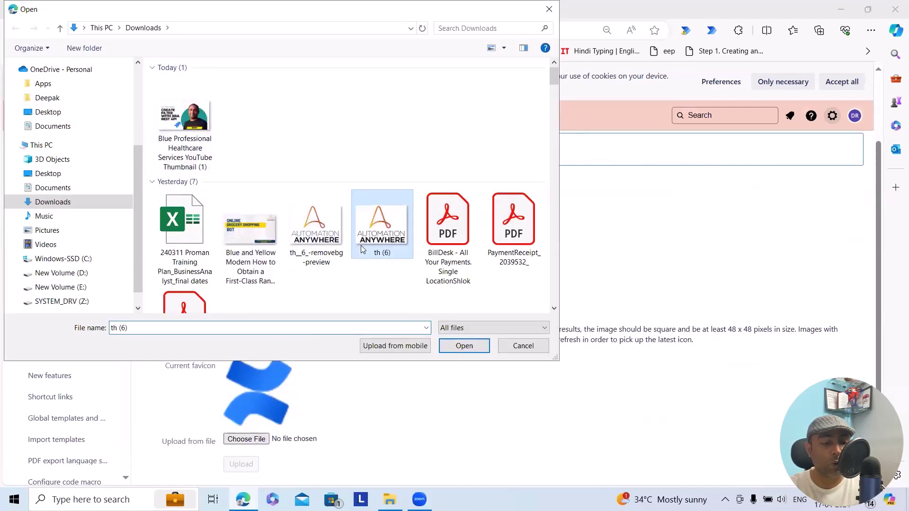
click(464, 346)
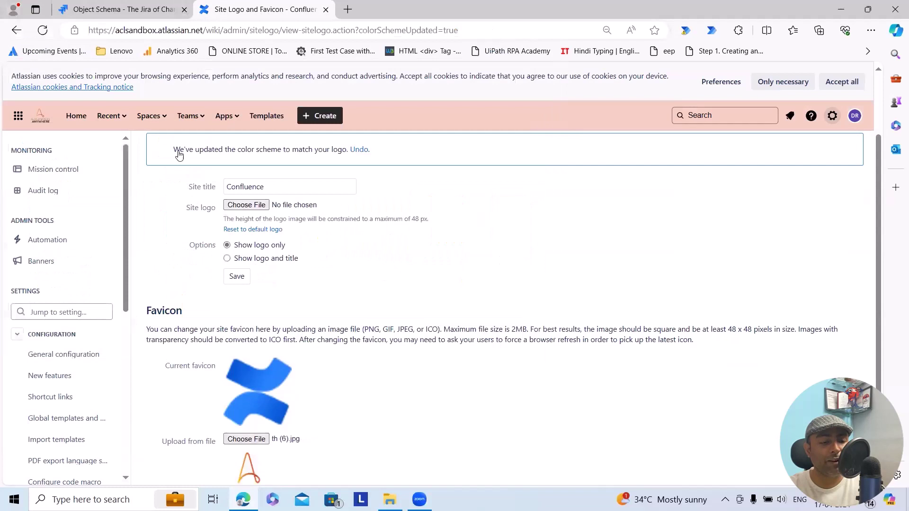
scroll(268, 426, down, 1)
scroll(268, 426, down, 1)
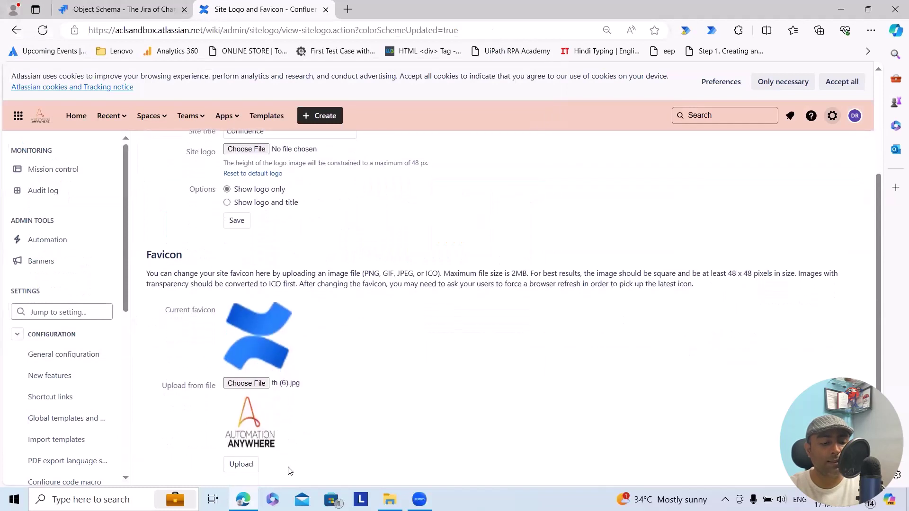
click(242, 464)
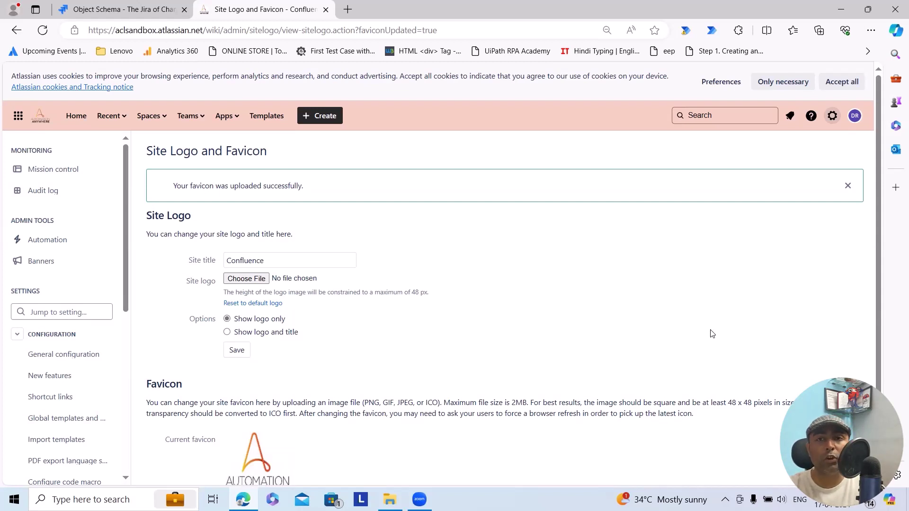
scroll(601, 375, down, 1)
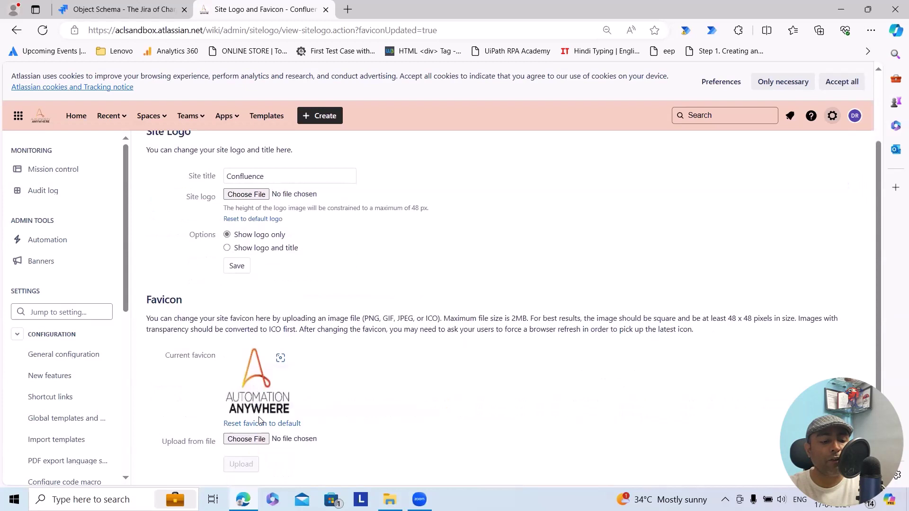
scroll(282, 468, up, 1)
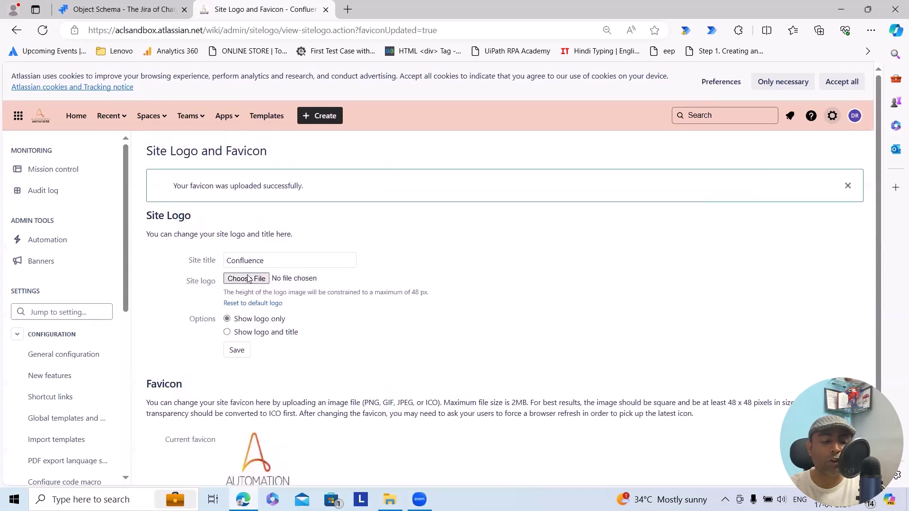
Reset the site logo and favicon to defaults, then go to Header and footer
click(257, 304)
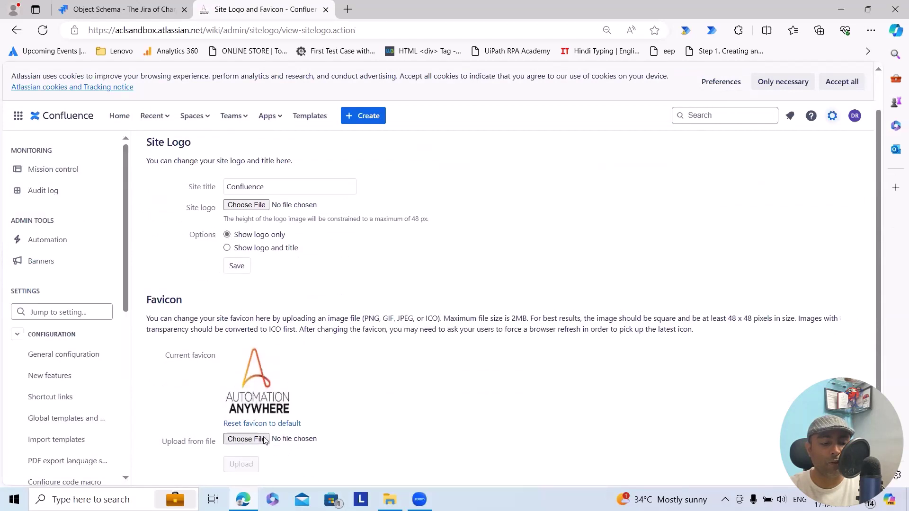
click(286, 424)
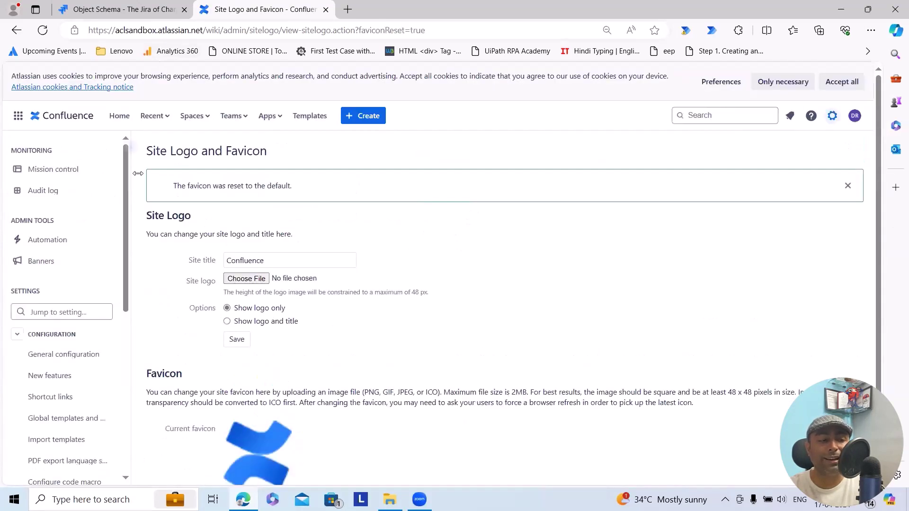
scroll(99, 307, down, 3)
scroll(43, 397, down, 2)
click(28, 447)
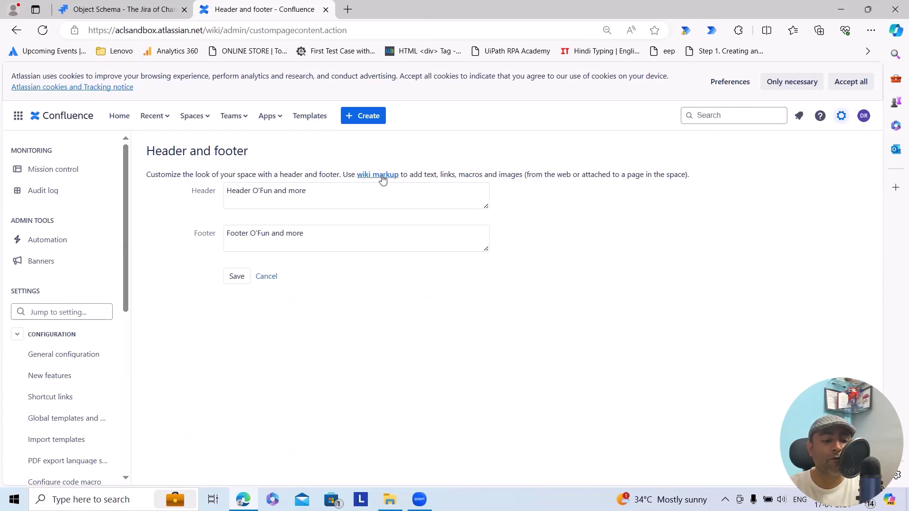
Select the existing header and footer text, then go to Default space logo
click(289, 208)
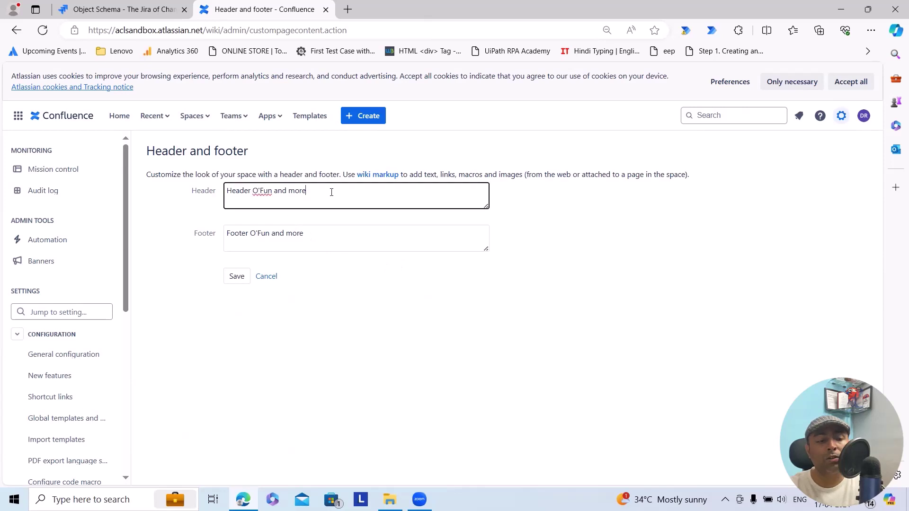
drag(331, 190, 163, 194)
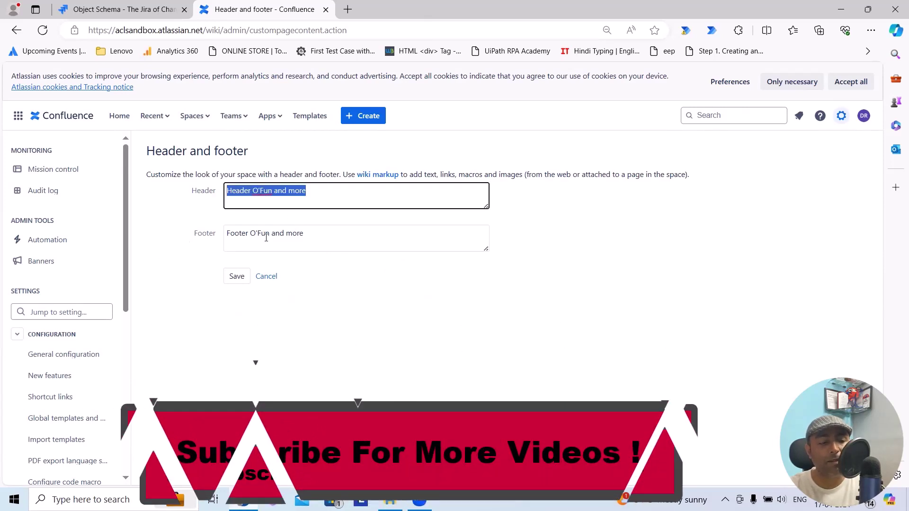
drag(323, 233, 222, 232)
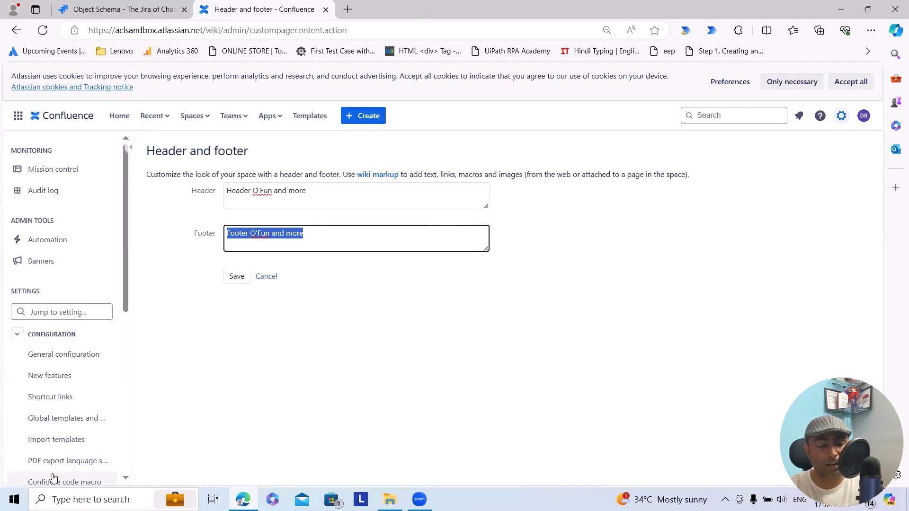
scroll(57, 454, down, 5)
click(57, 420)
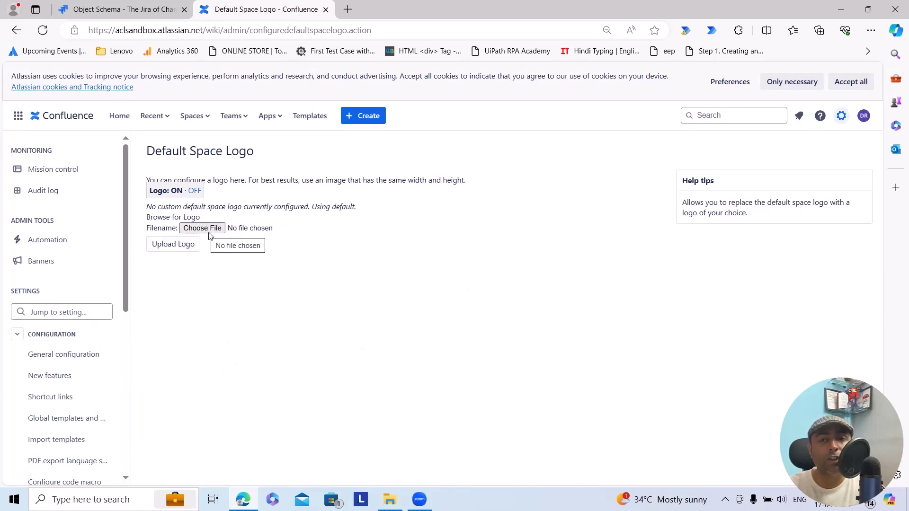
scroll(58, 365, down, 3)
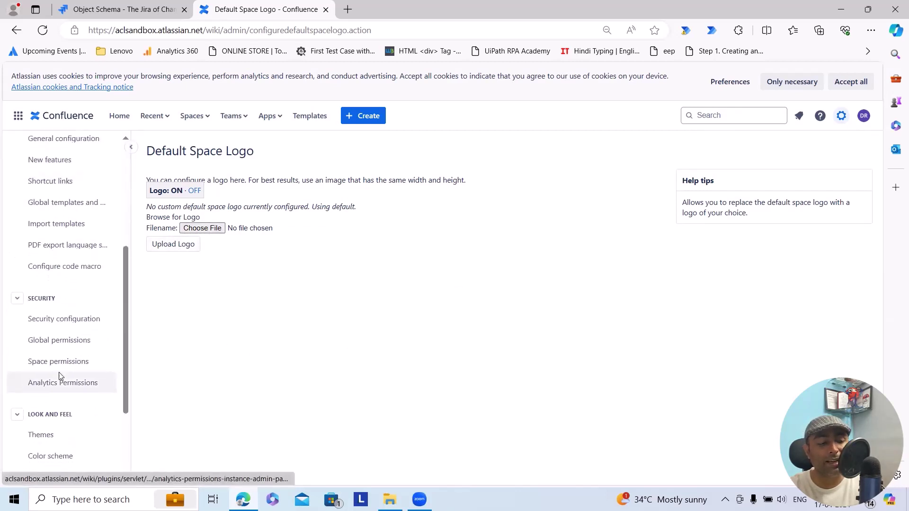
scroll(61, 377, down, 2)
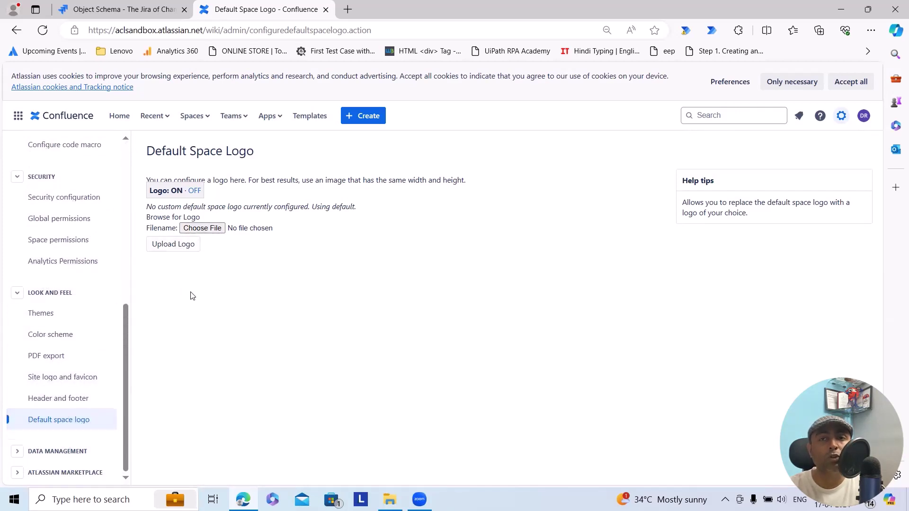
Check that the Site Theme page still shows Default Theme, then go to Color scheme
click(71, 323)
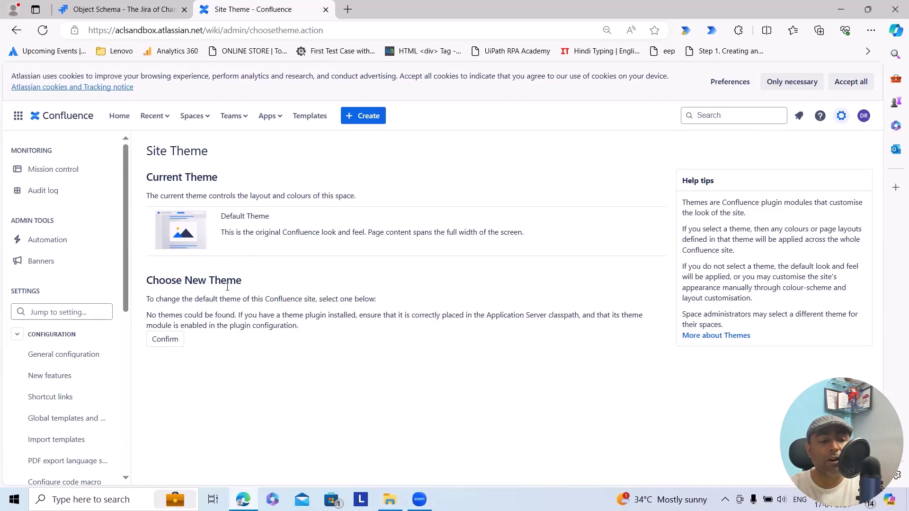
scroll(50, 391, down, 2)
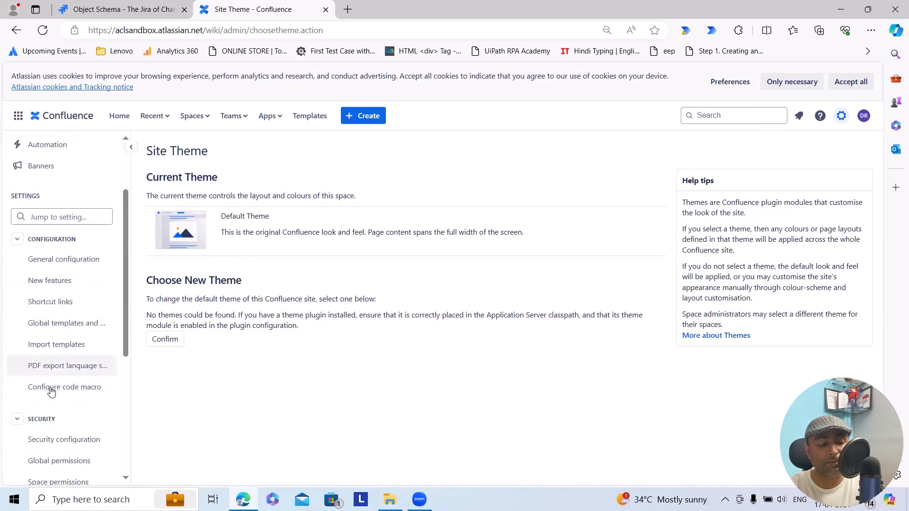
scroll(57, 396, down, 3)
click(68, 360)
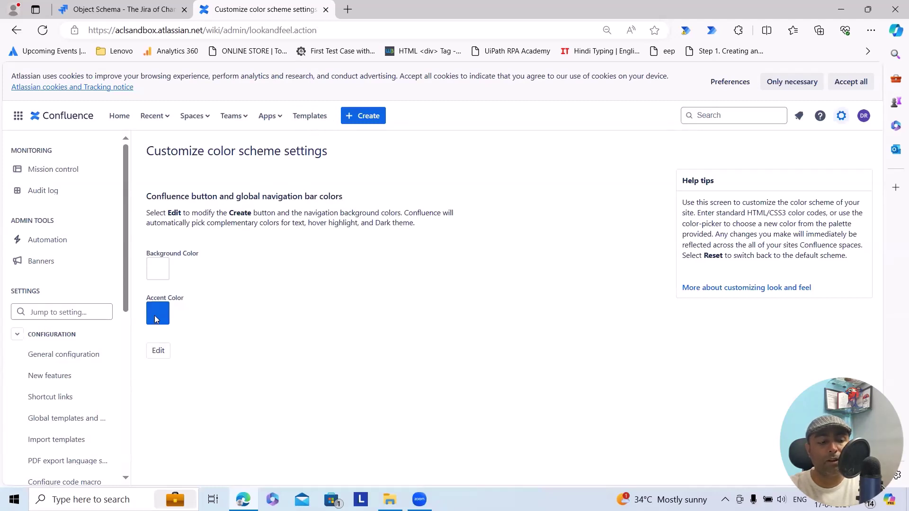
scroll(90, 399, down, 1)
scroll(91, 398, down, 5)
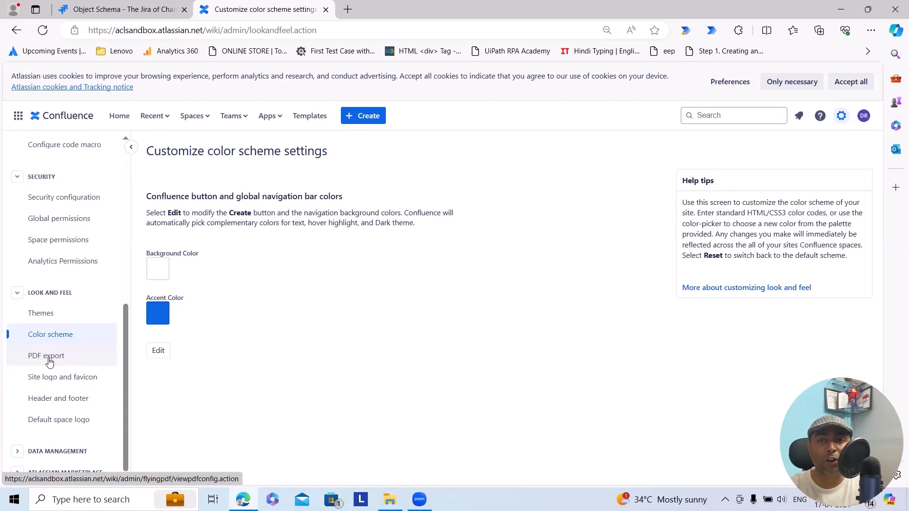
Go from the color scheme page back to the Site logo and favicon settings
click(64, 379)
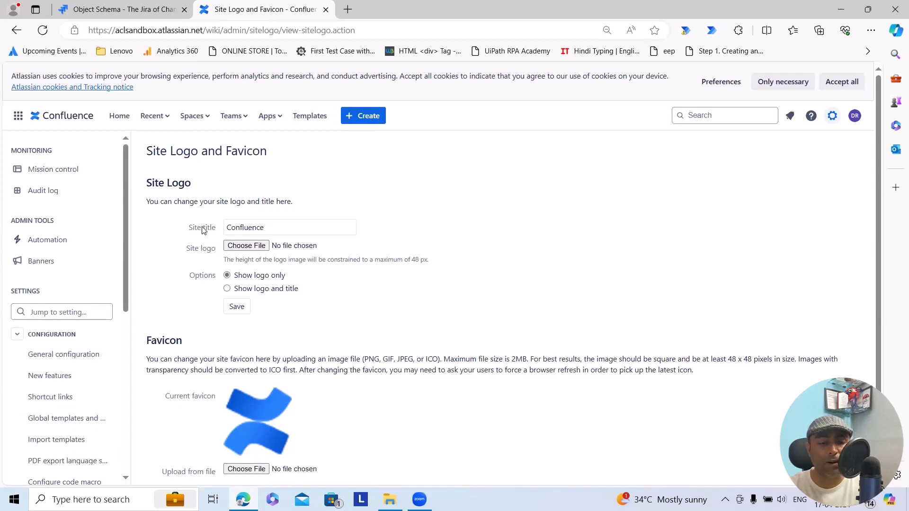
scroll(57, 284, down, 5)
Move from the default logo and favicon page to the Header and footer settings
click(57, 397)
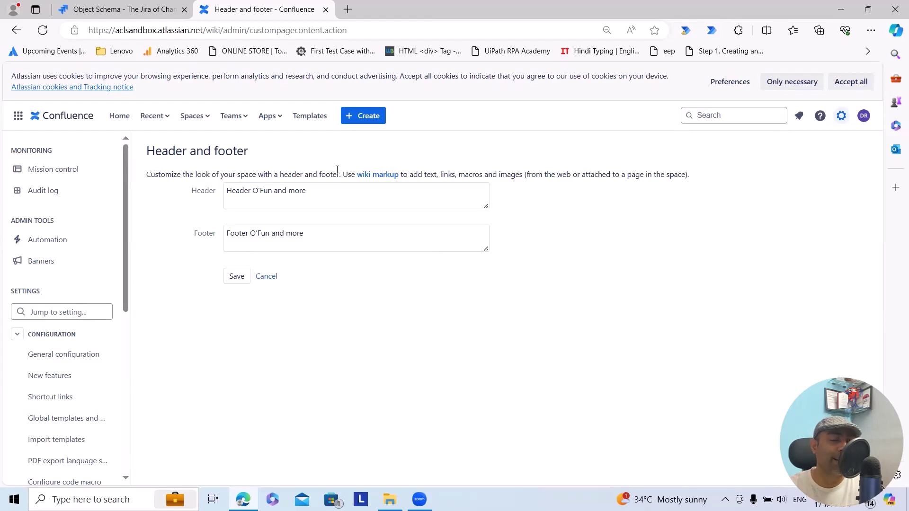
scroll(65, 355, down, 5)
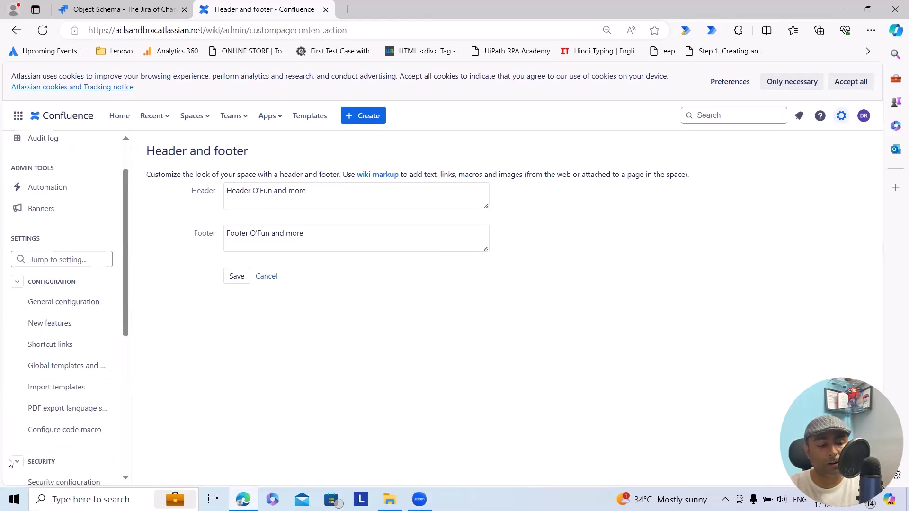
Leave the unchanged header and footer text for the Default space logo settings
click(32, 424)
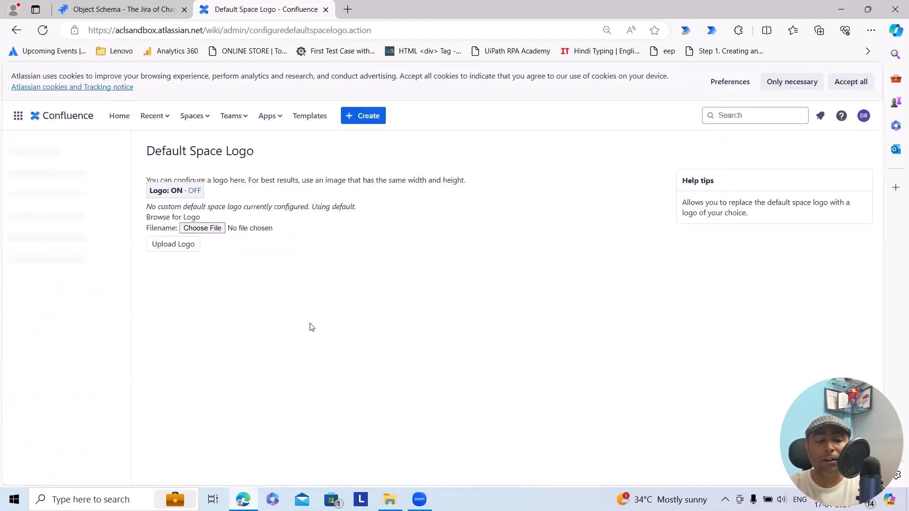